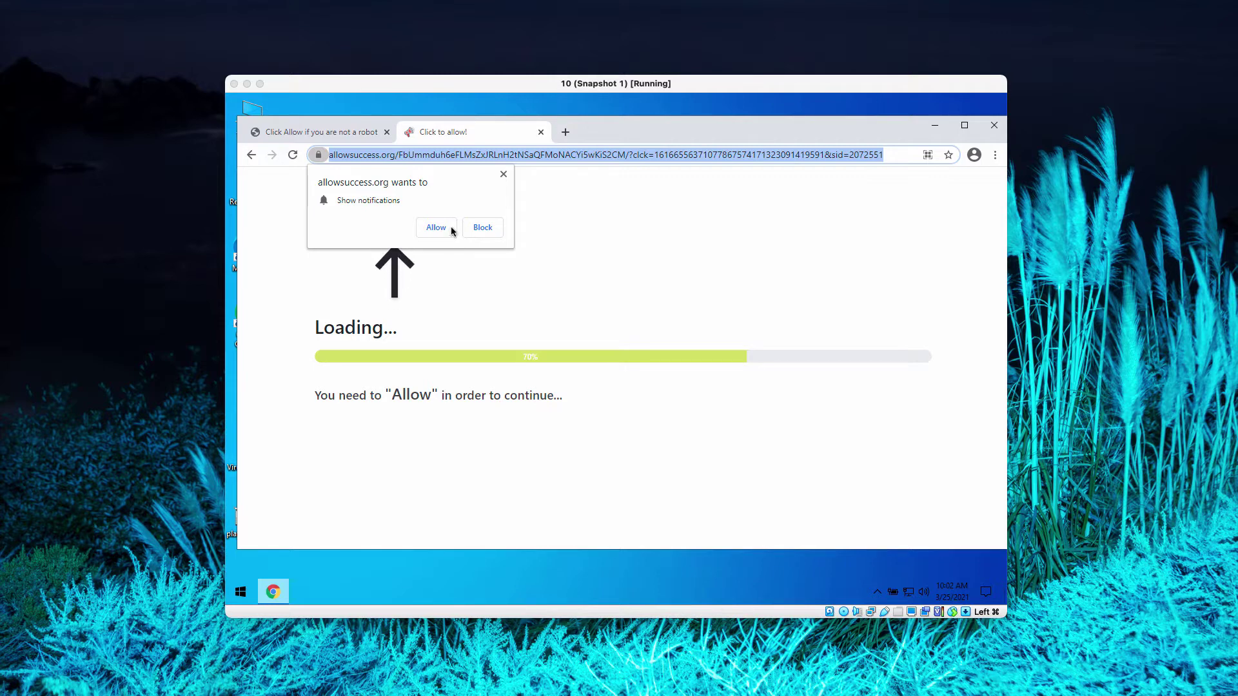
# Allow notifications for allowsuccess.org and the second push page, then return to the first spam tab
pyautogui.click(441, 231)
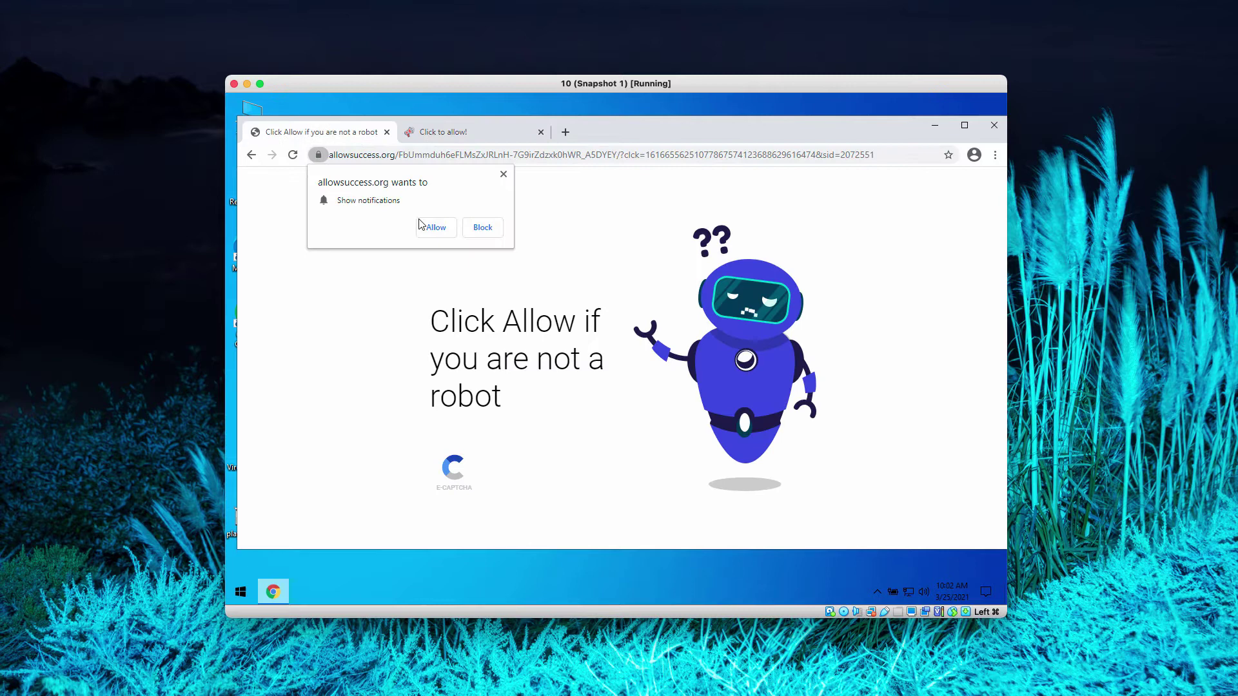
pyautogui.click(440, 231)
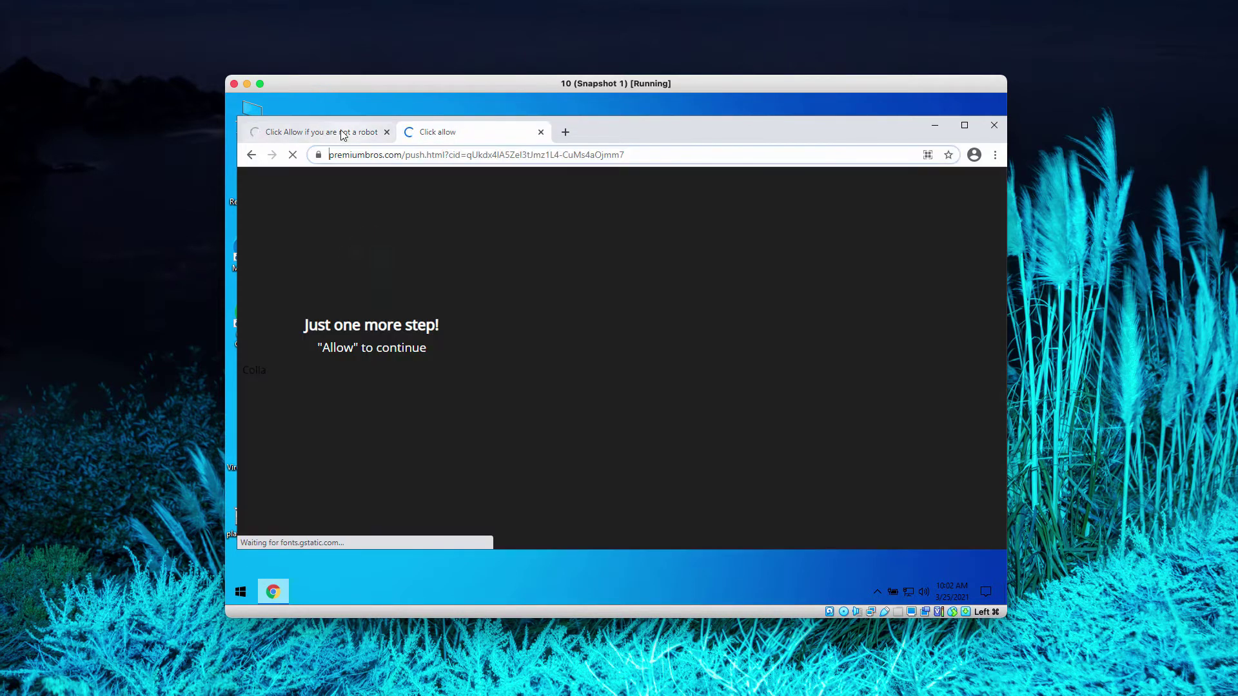
pyautogui.click(341, 135)
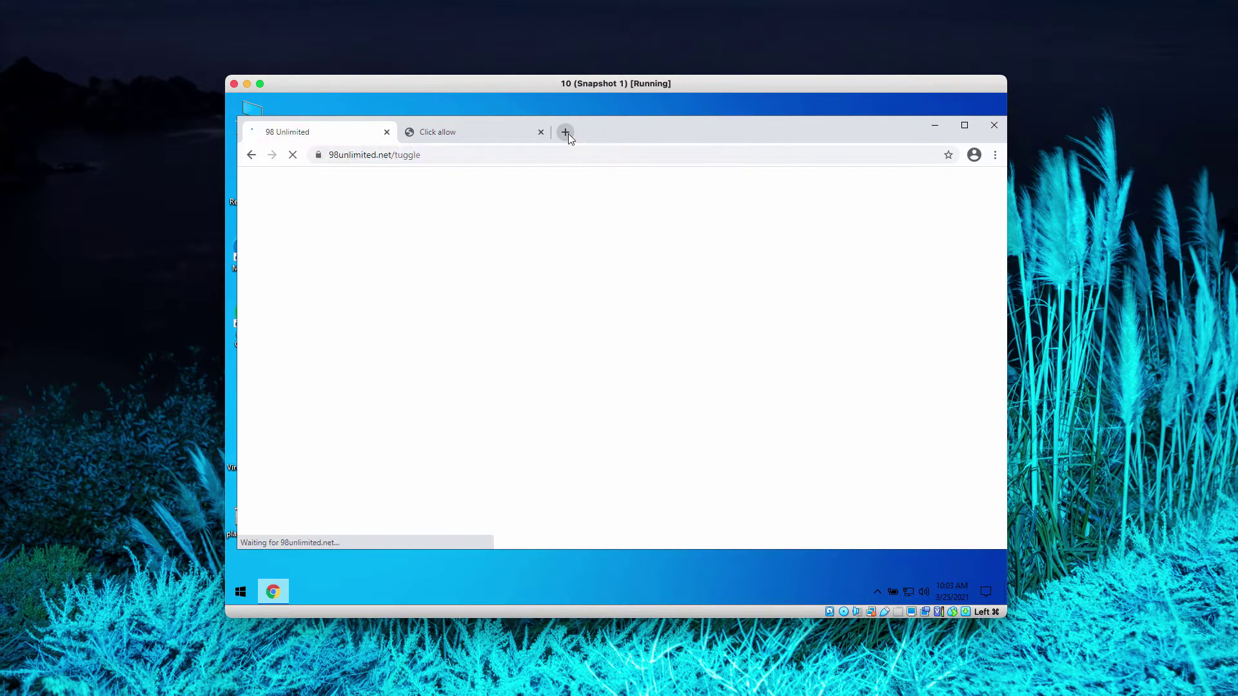
# Show the installed extensions in a new tab via More tools > Extensions
pyautogui.click(566, 133)
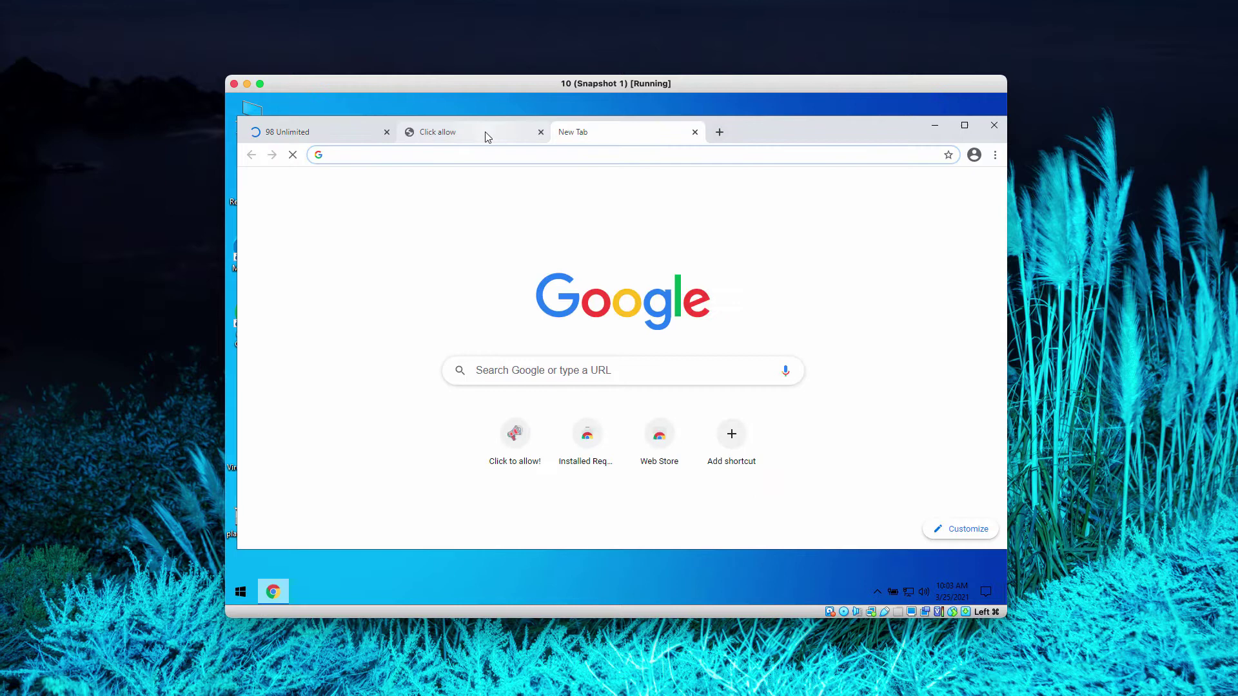
pyautogui.click(993, 156)
pyautogui.moveTo(873, 337)
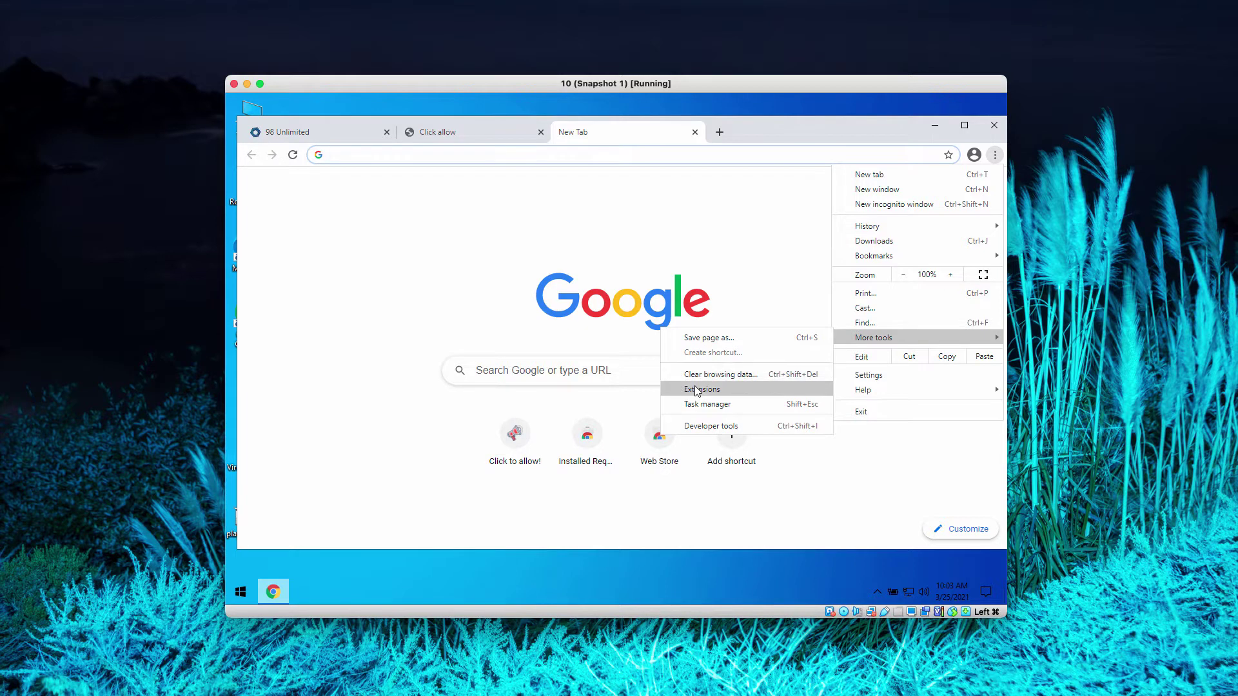
pyautogui.click(696, 390)
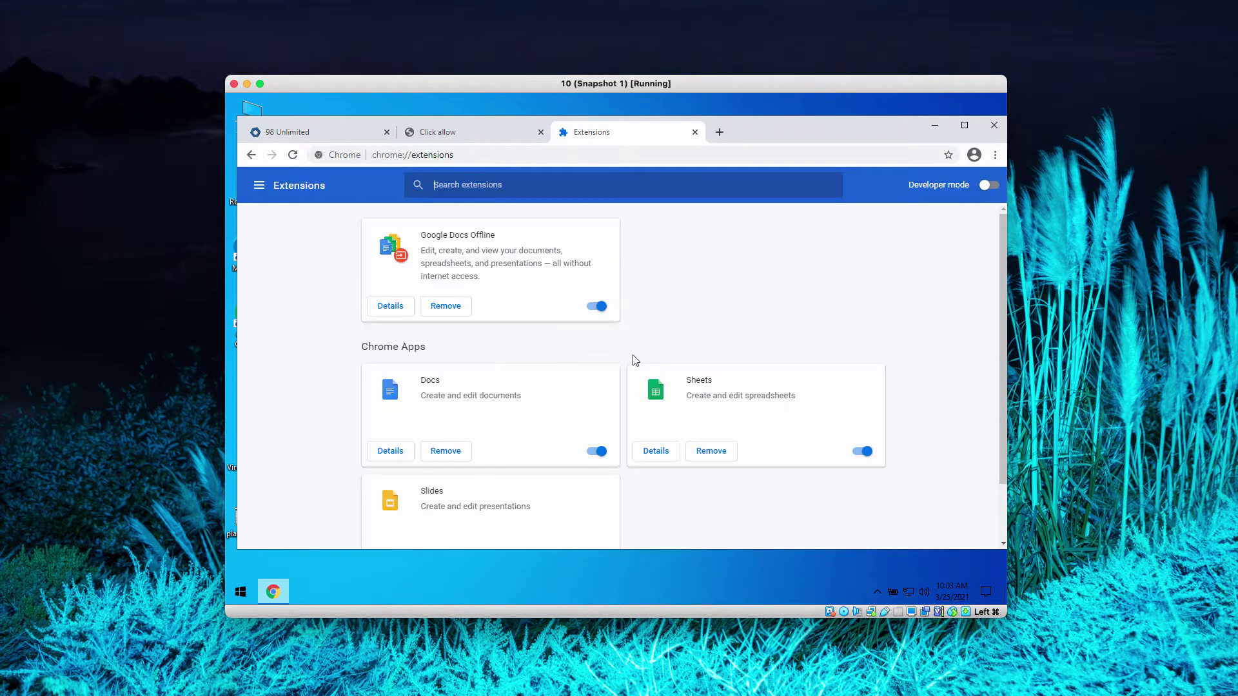
pyautogui.scroll(-2, 580, 329)
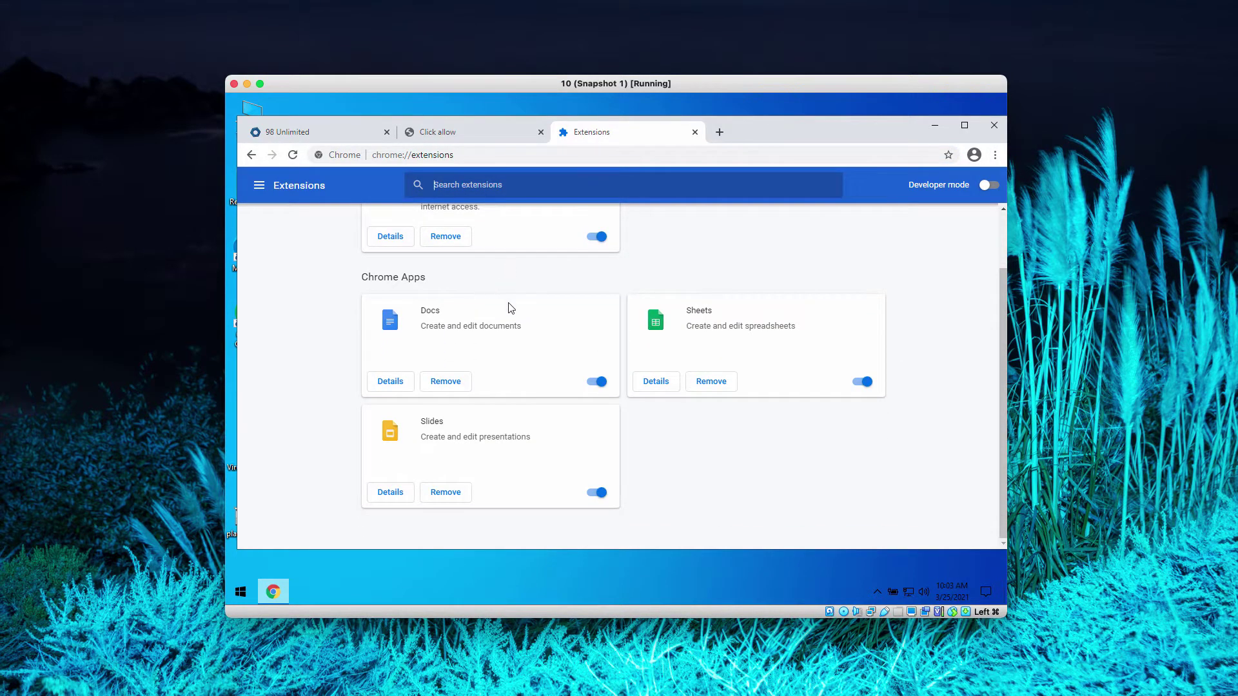
pyautogui.scroll(2, 509, 307)
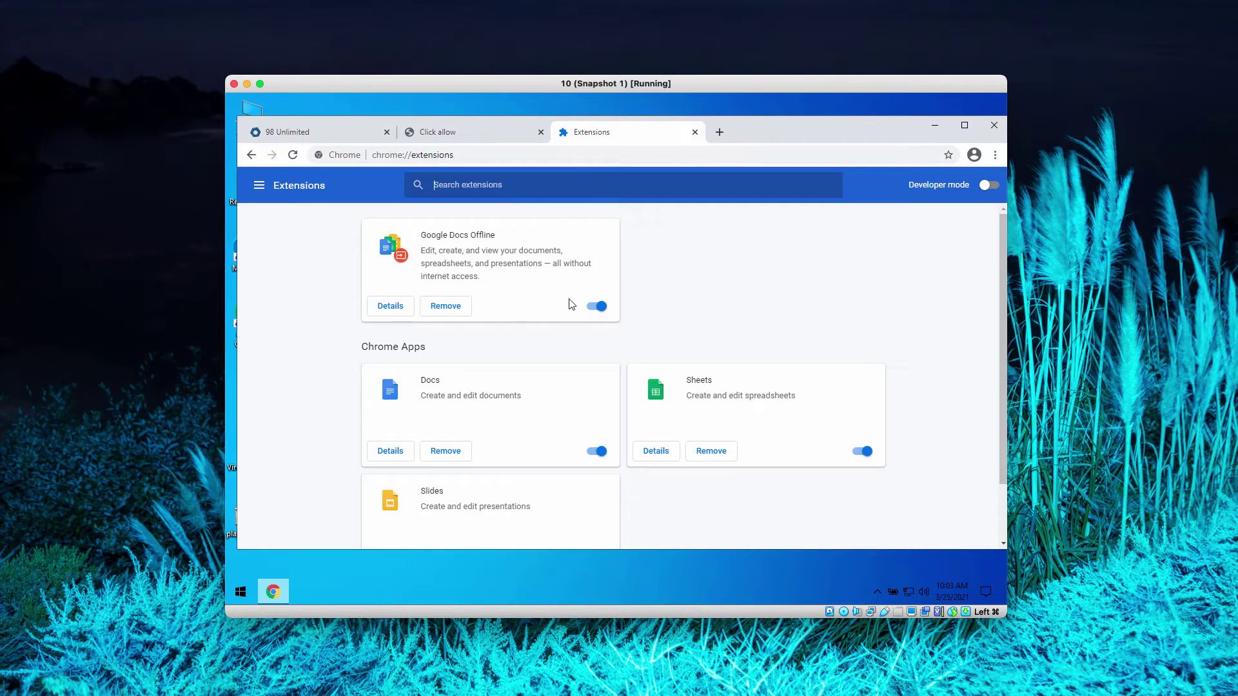
# Reach the Notifications permission page through Settings > Site Settings
pyautogui.click(994, 157)
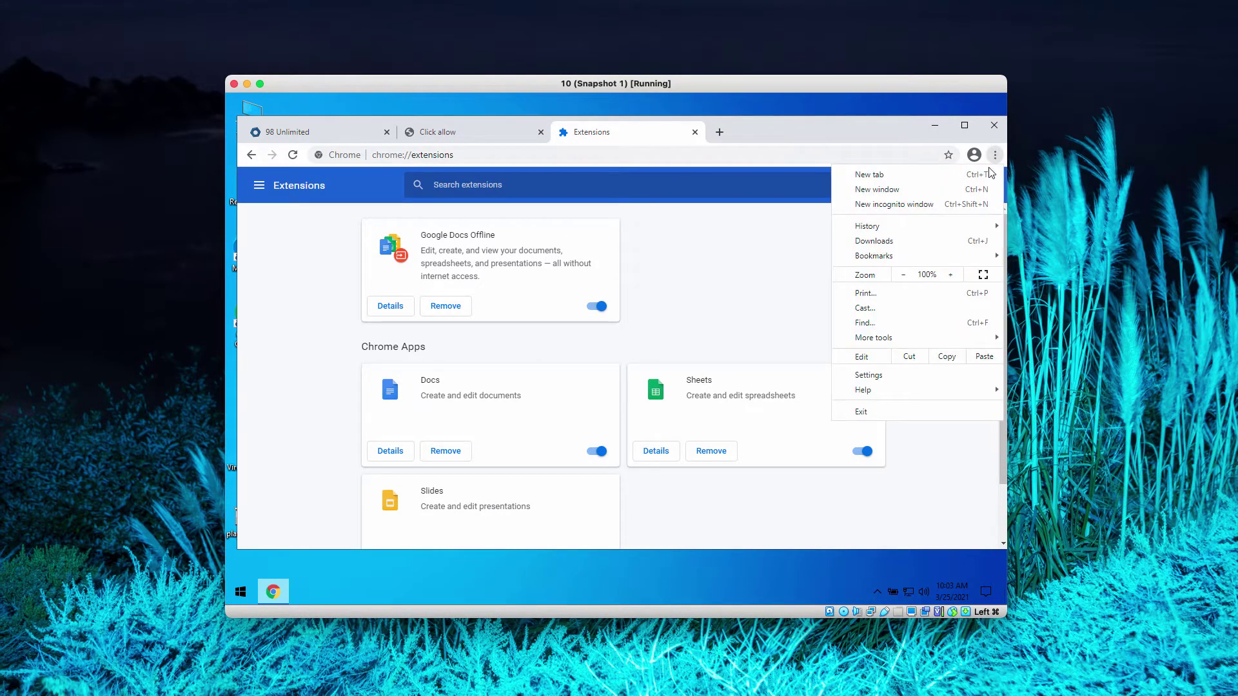
pyautogui.click(883, 374)
pyautogui.scroll(-2, 444, 404)
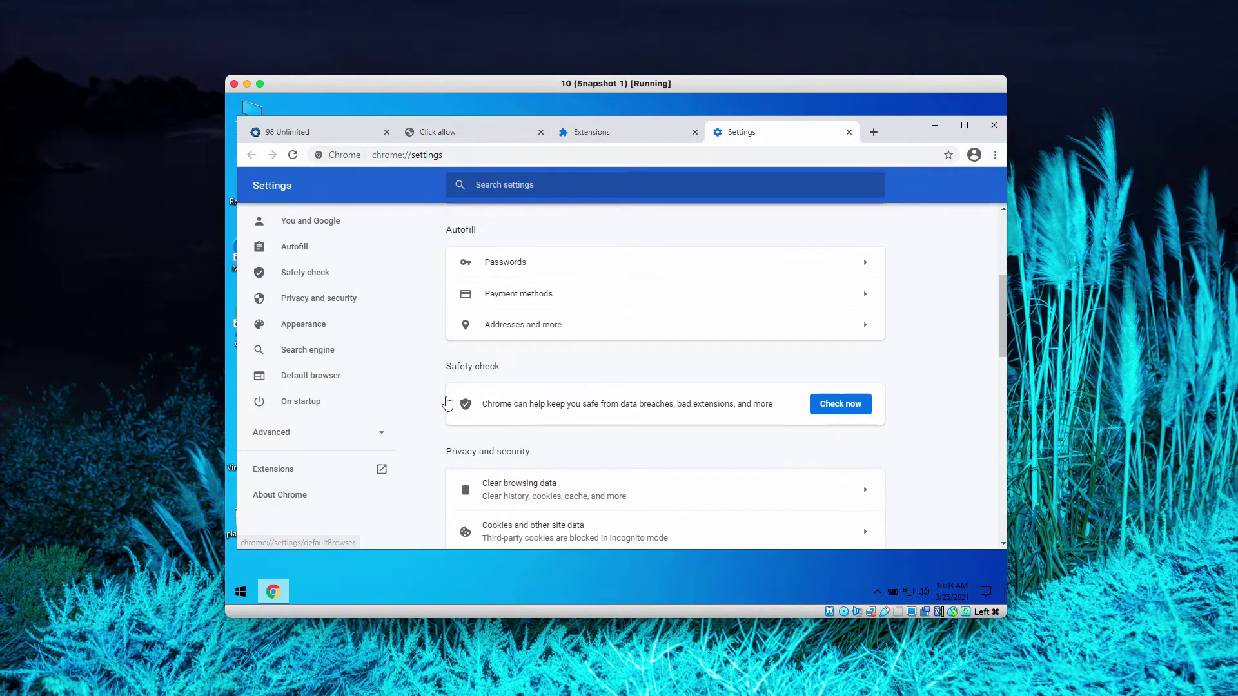
pyautogui.scroll(-2, 449, 405)
pyautogui.scroll(-2, 455, 405)
pyautogui.scroll(-1, 483, 407)
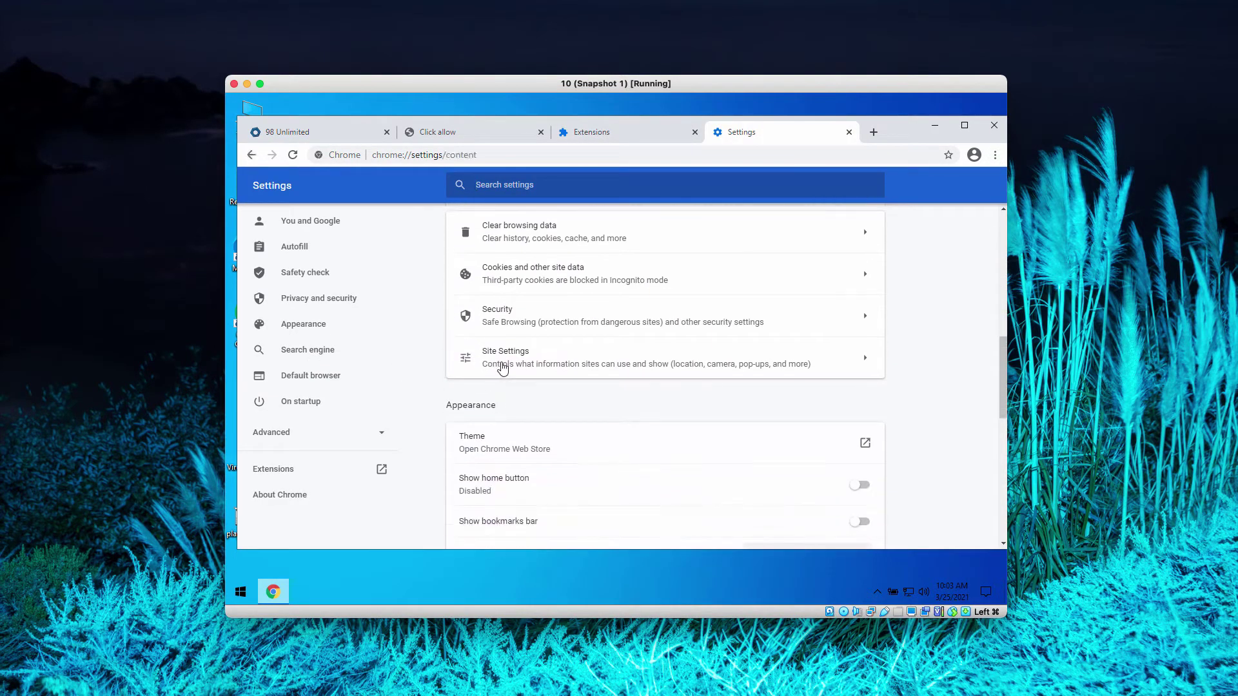
pyautogui.click(502, 367)
pyautogui.scroll(-3, 502, 373)
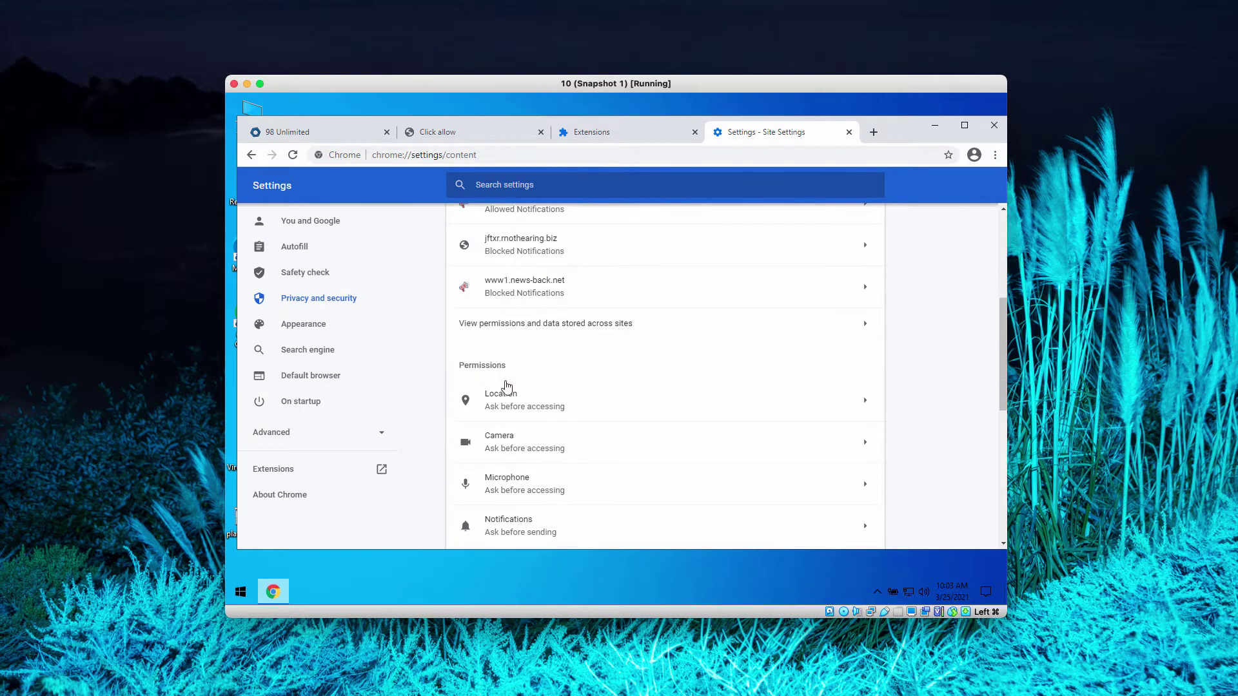
pyautogui.click(539, 519)
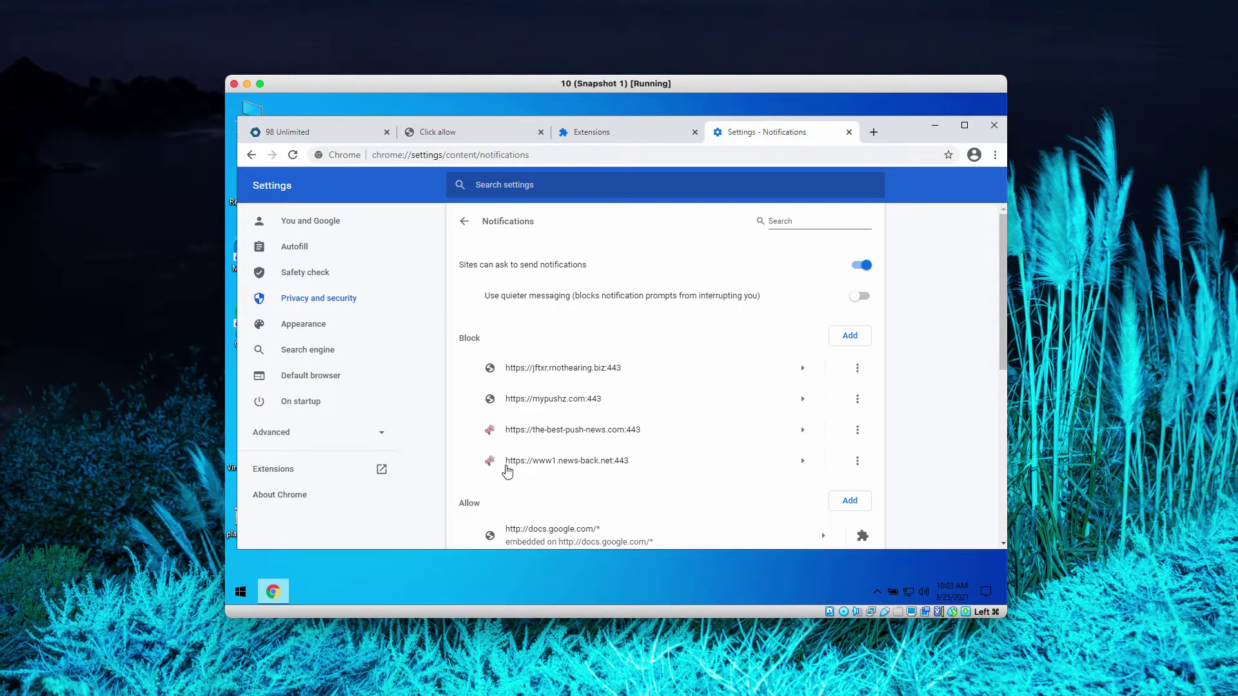
pyautogui.scroll(-1, 548, 446)
pyautogui.scroll(-1, 547, 446)
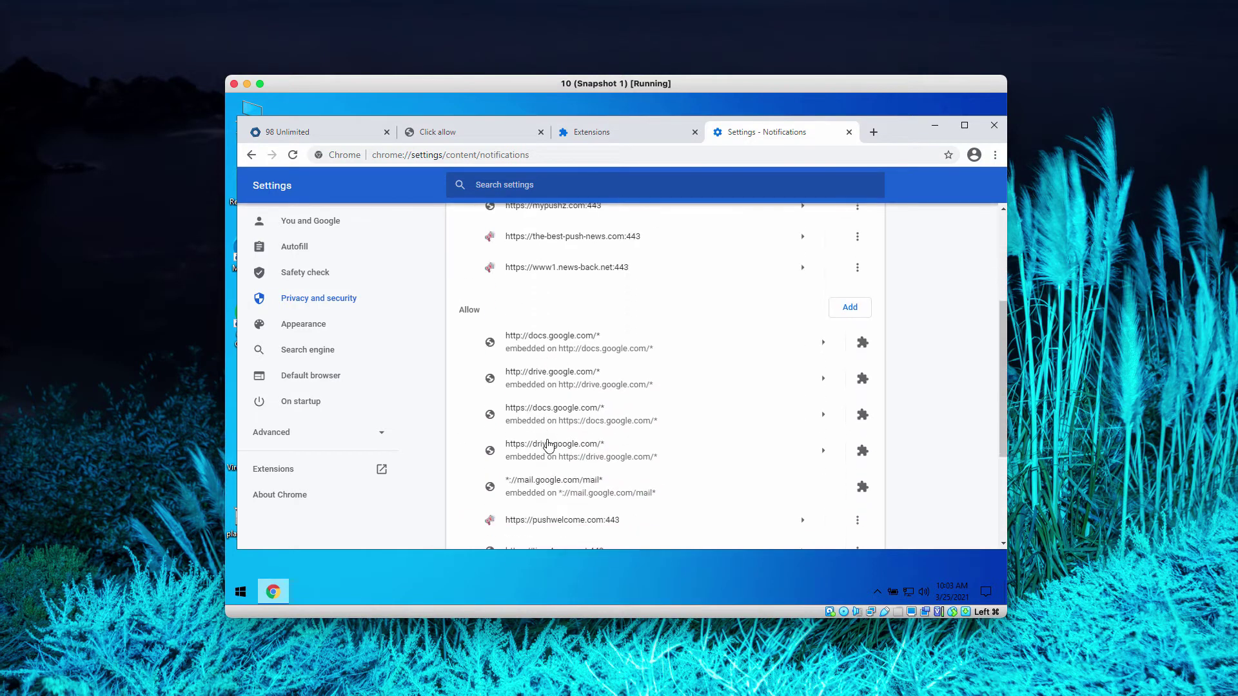
pyautogui.scroll(-1, 548, 445)
pyautogui.scroll(-1, 548, 445)
pyautogui.scroll(-1, 547, 445)
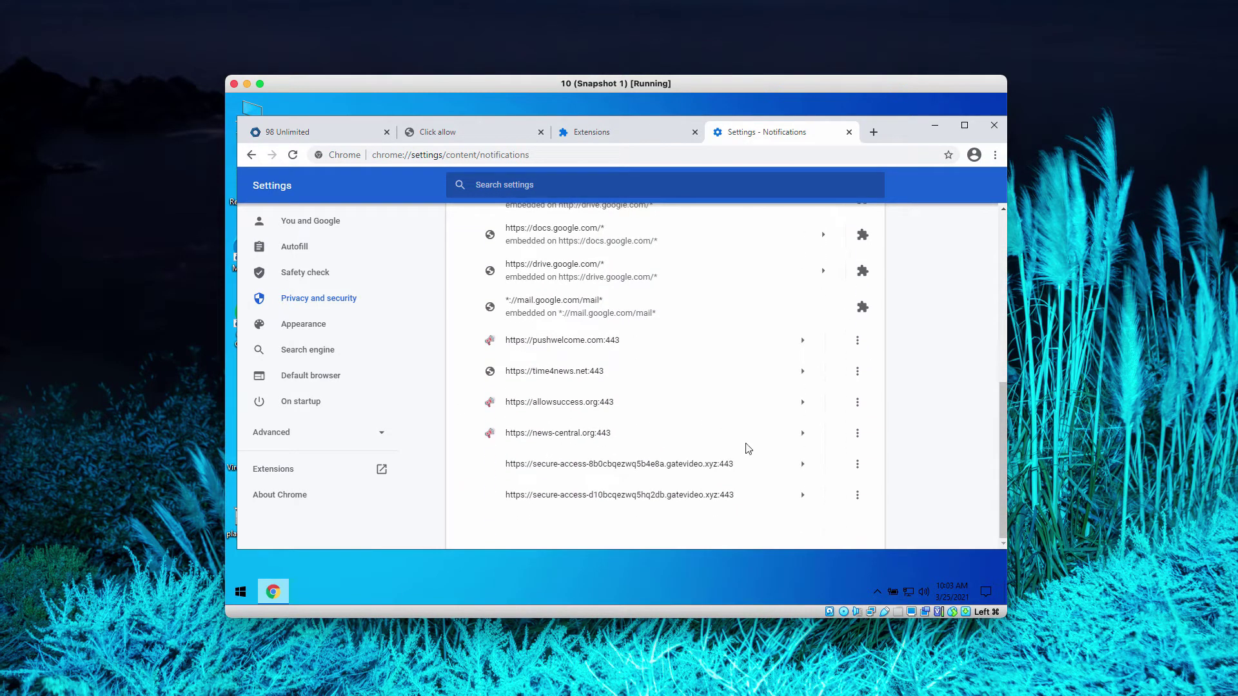
# Remove allowsuccess.org, pushwelcome.com and time4news.net from the allowed notifications list
pyautogui.click(857, 405)
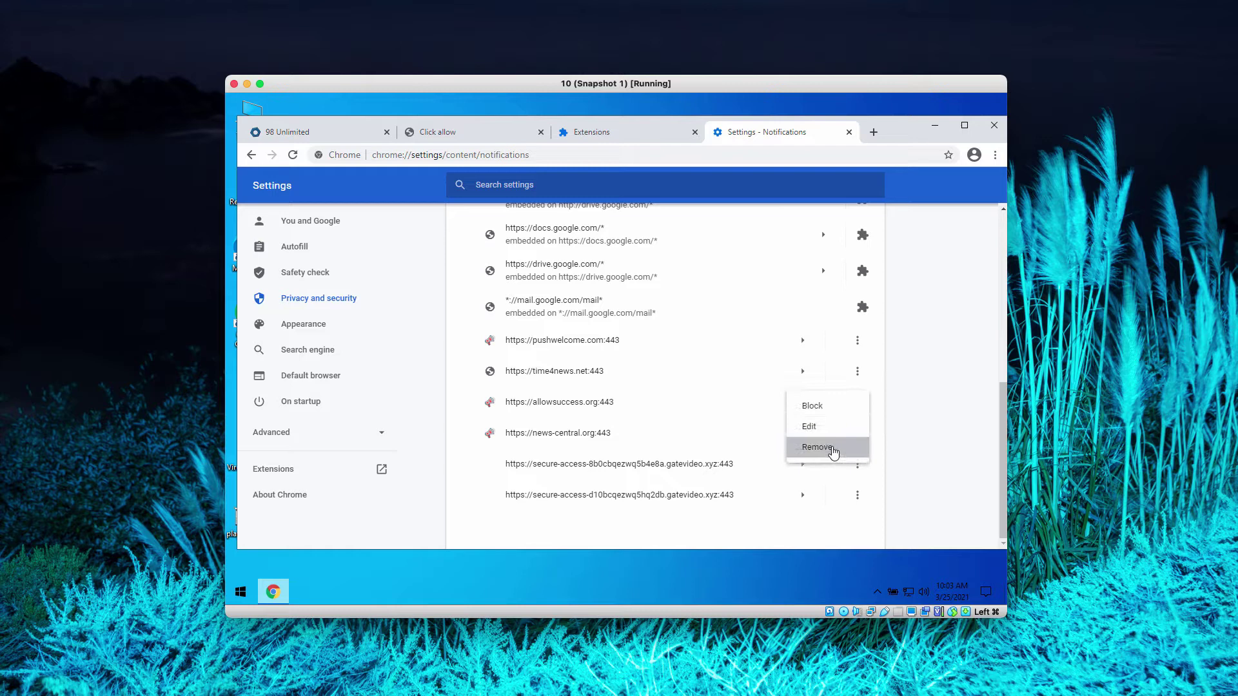
pyautogui.click(829, 446)
pyautogui.click(857, 373)
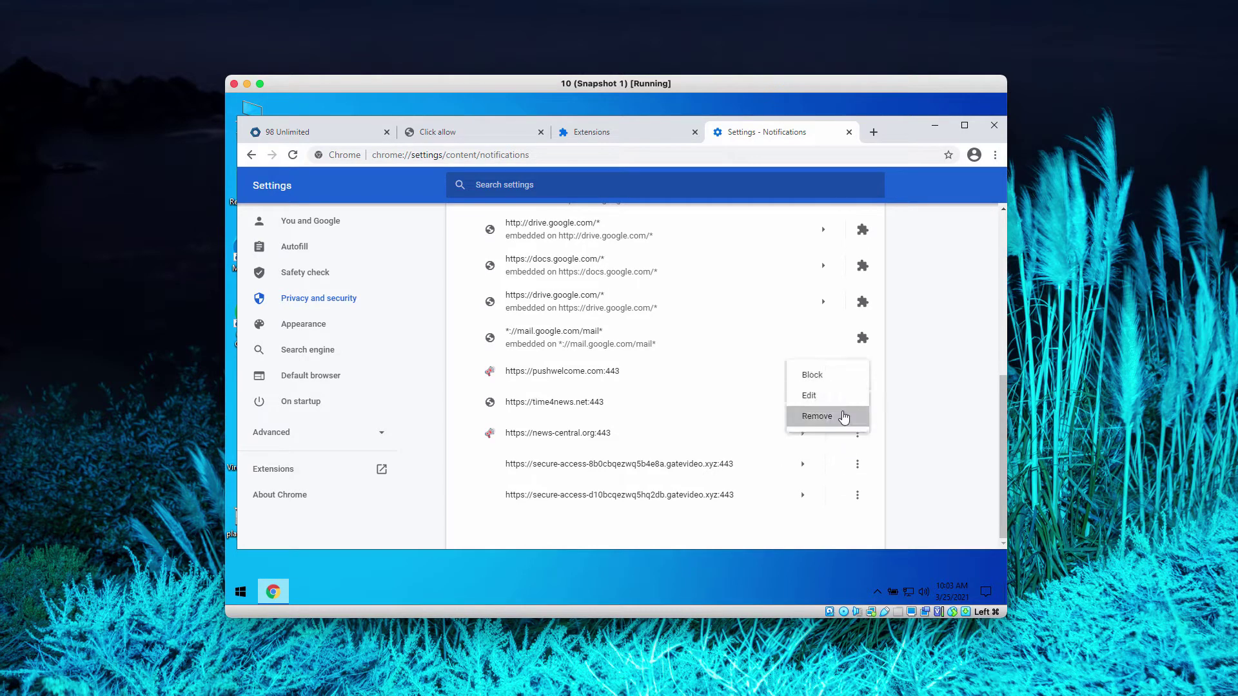
pyautogui.click(839, 414)
pyautogui.click(857, 405)
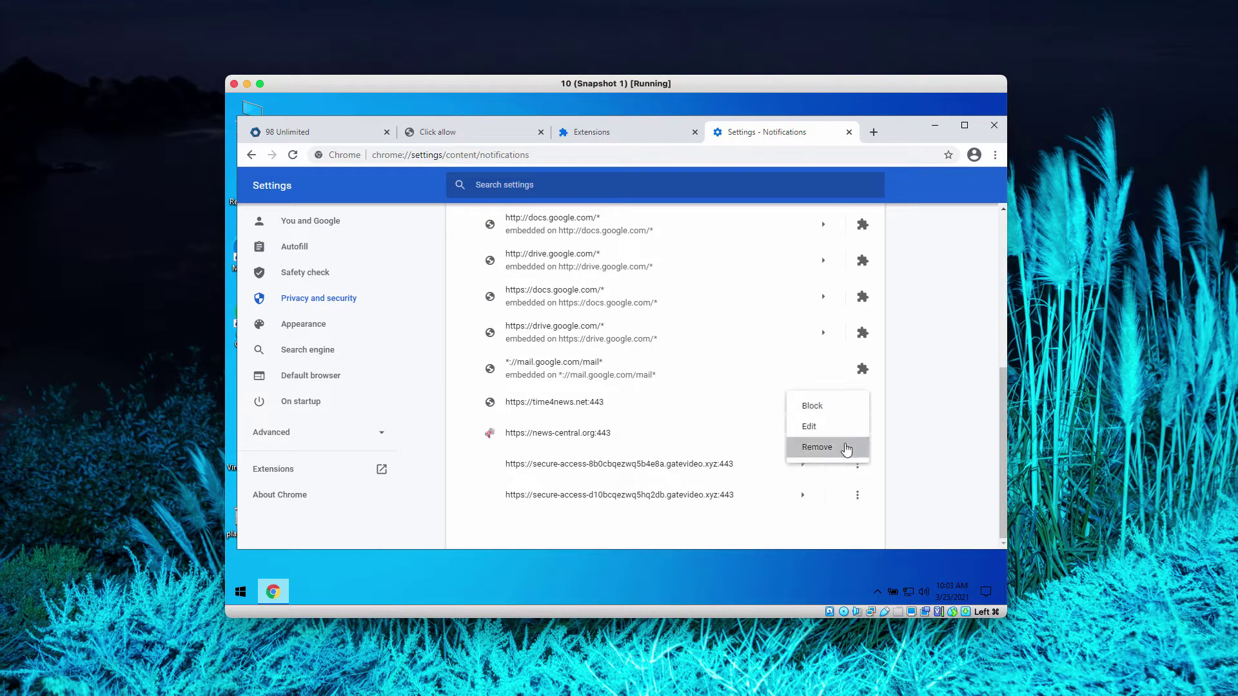
# Remove news-central.org and a gatevideo.xyz address from the allowed notifications list
pyautogui.click(849, 447)
pyautogui.click(848, 480)
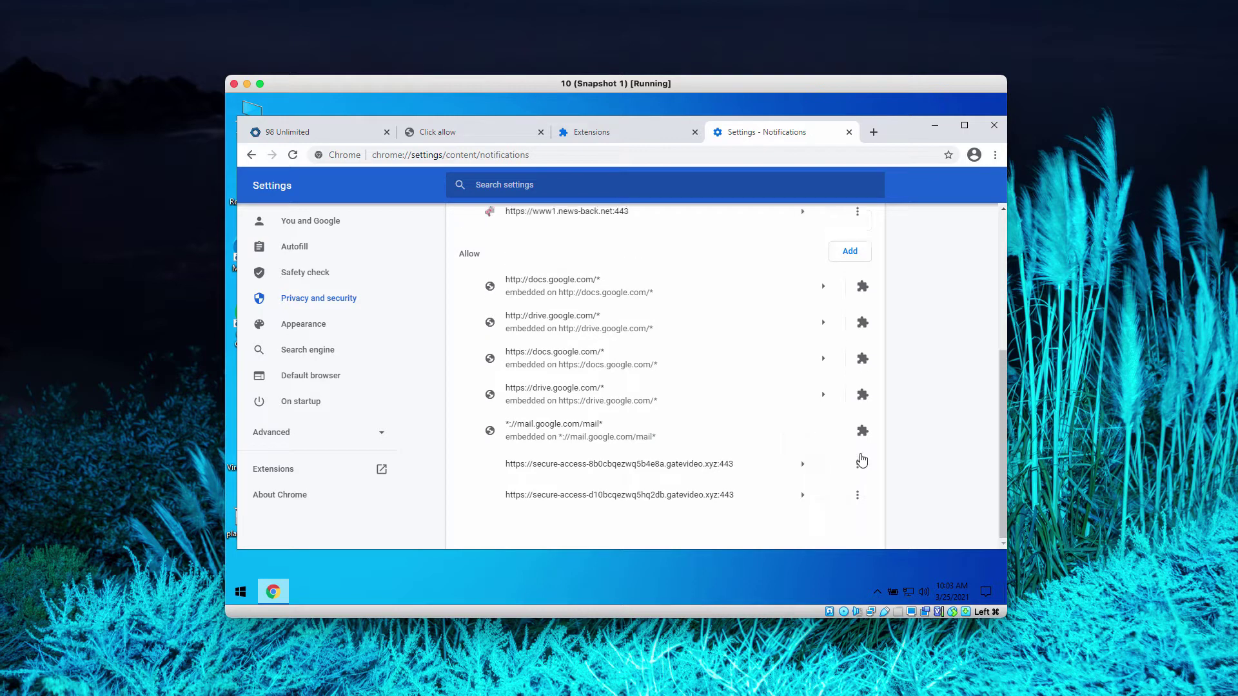
pyautogui.click(854, 511)
pyautogui.tripleClick(856, 494)
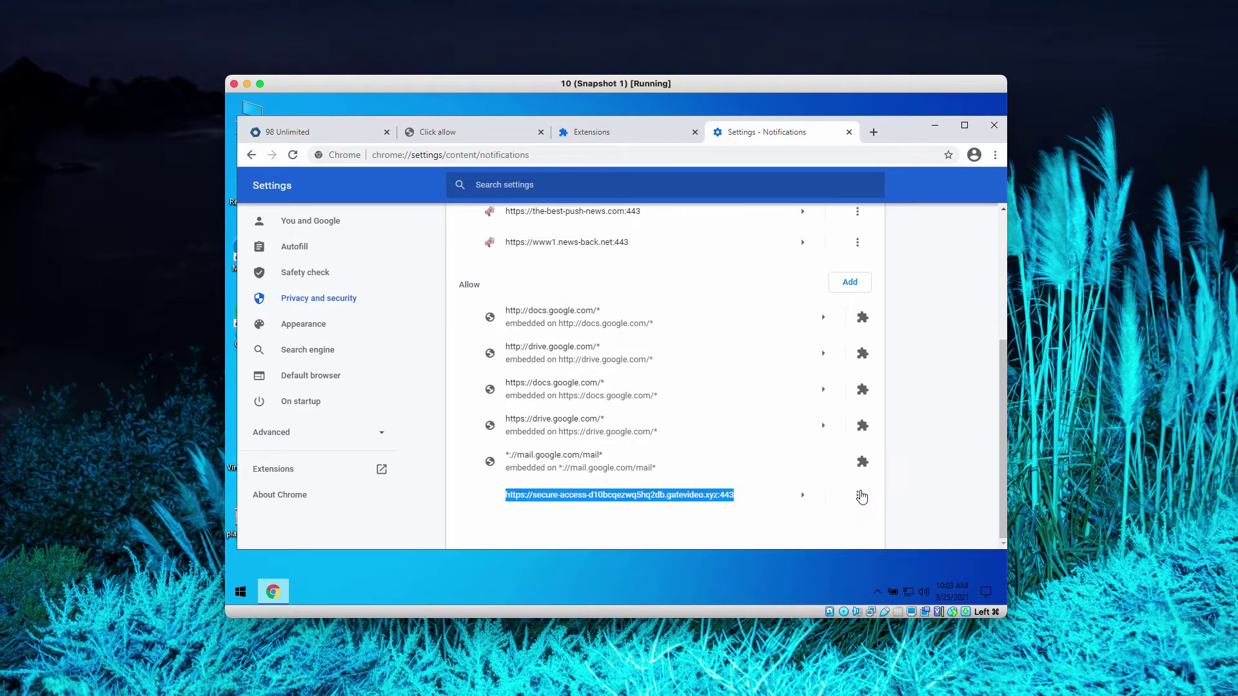
pyautogui.click(857, 496)
pyautogui.scroll(1, 852, 503)
pyautogui.scroll(1, 776, 406)
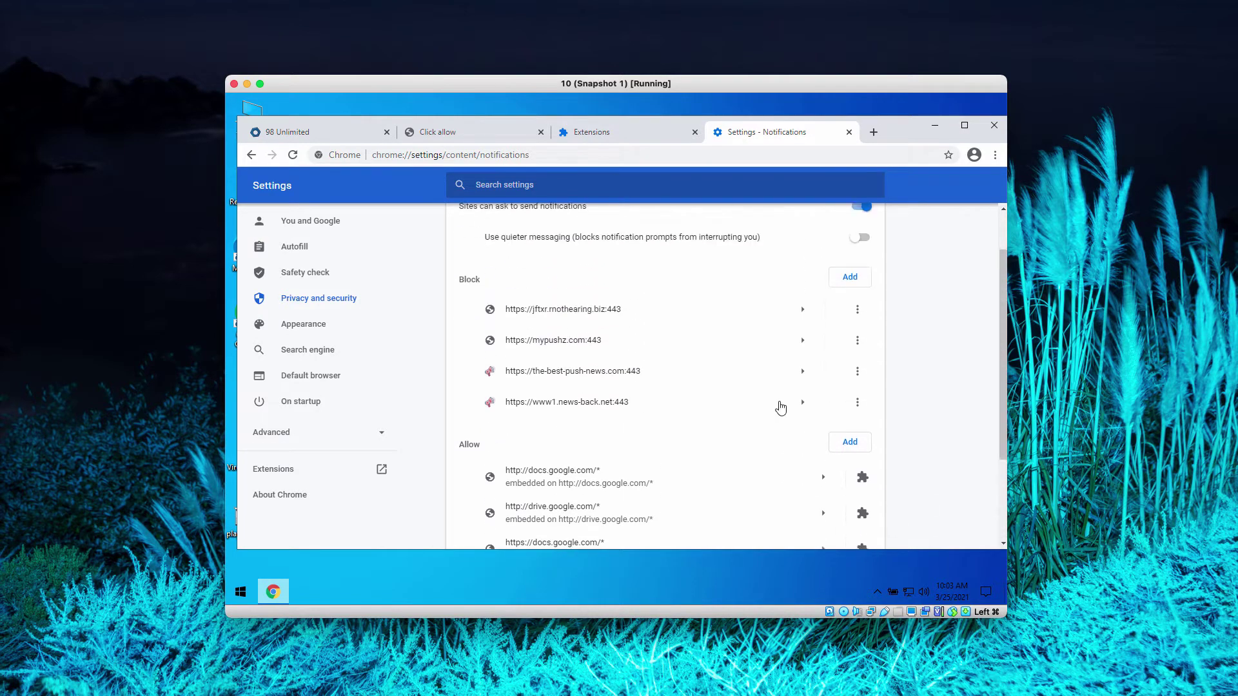
pyautogui.scroll(1, 818, 381)
# Remove jftxr.nothearing.biz, the-best-push-news.com, news-back.net and mypushz.com until Block shows no sites
pyautogui.click(857, 370)
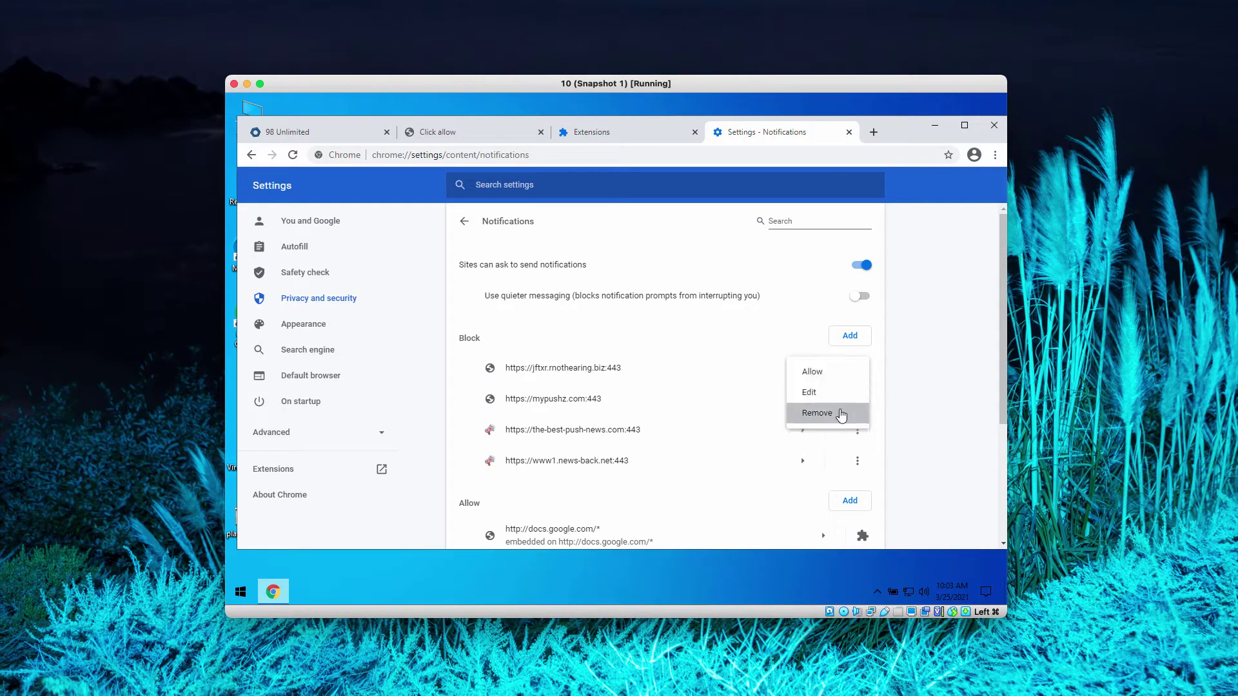
pyautogui.click(839, 414)
pyautogui.click(855, 401)
pyautogui.click(838, 443)
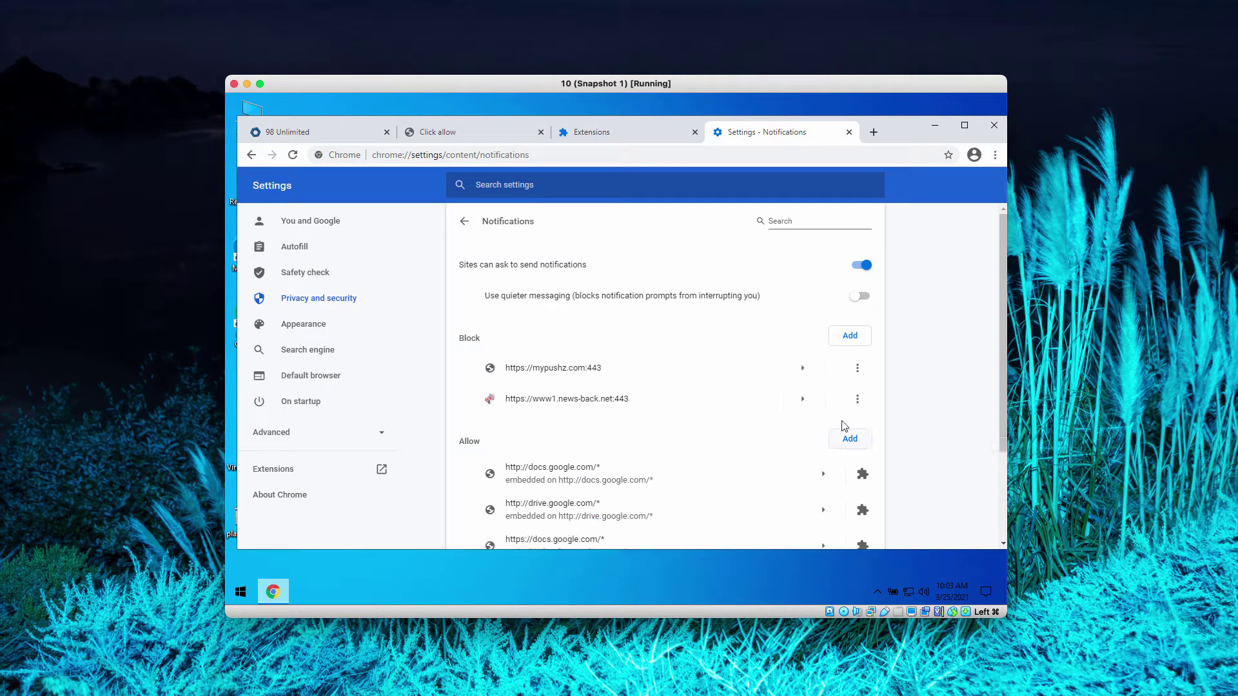
pyautogui.click(856, 401)
pyautogui.click(837, 436)
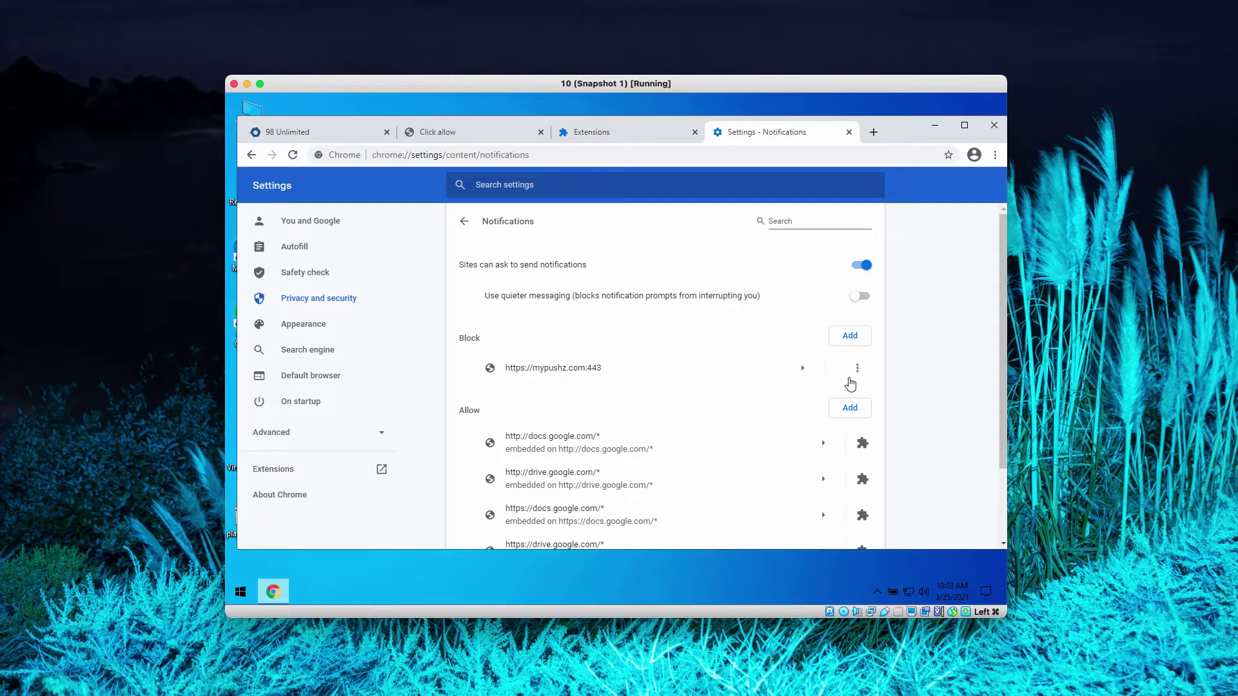
pyautogui.click(856, 374)
pyautogui.click(817, 414)
# Minimize the virtual machine window to show the combocleaner.com page
pyautogui.click(247, 85)
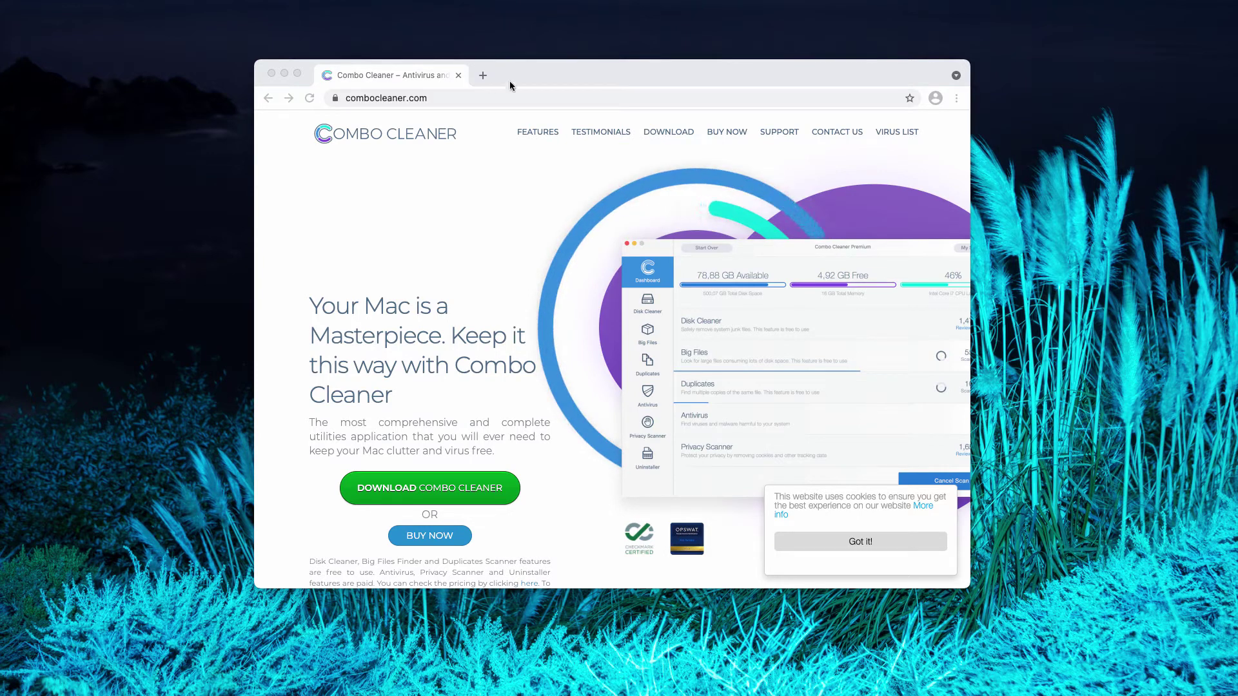
# Bring the Combo Cleaner dashboard forward with all five scan features enabled
pyautogui.moveTo(515, 83); pyautogui.dragTo(513, 84)
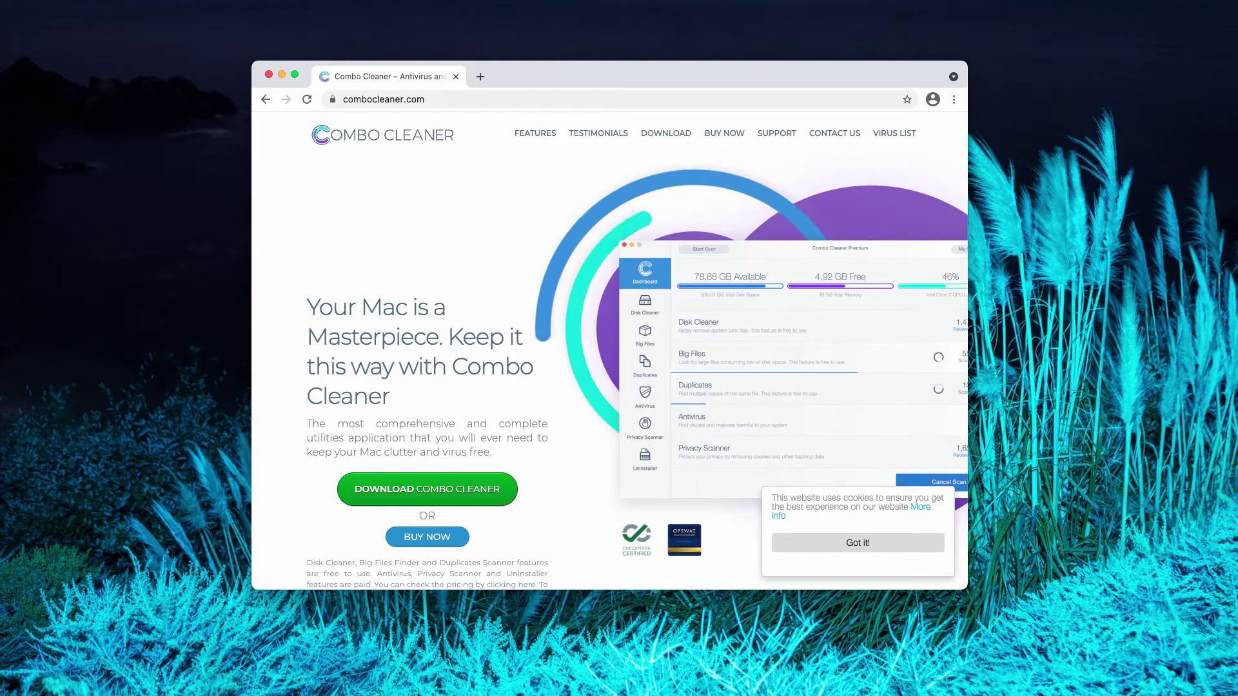
pyautogui.moveTo(520, 188); pyautogui.dragTo(609, 132)
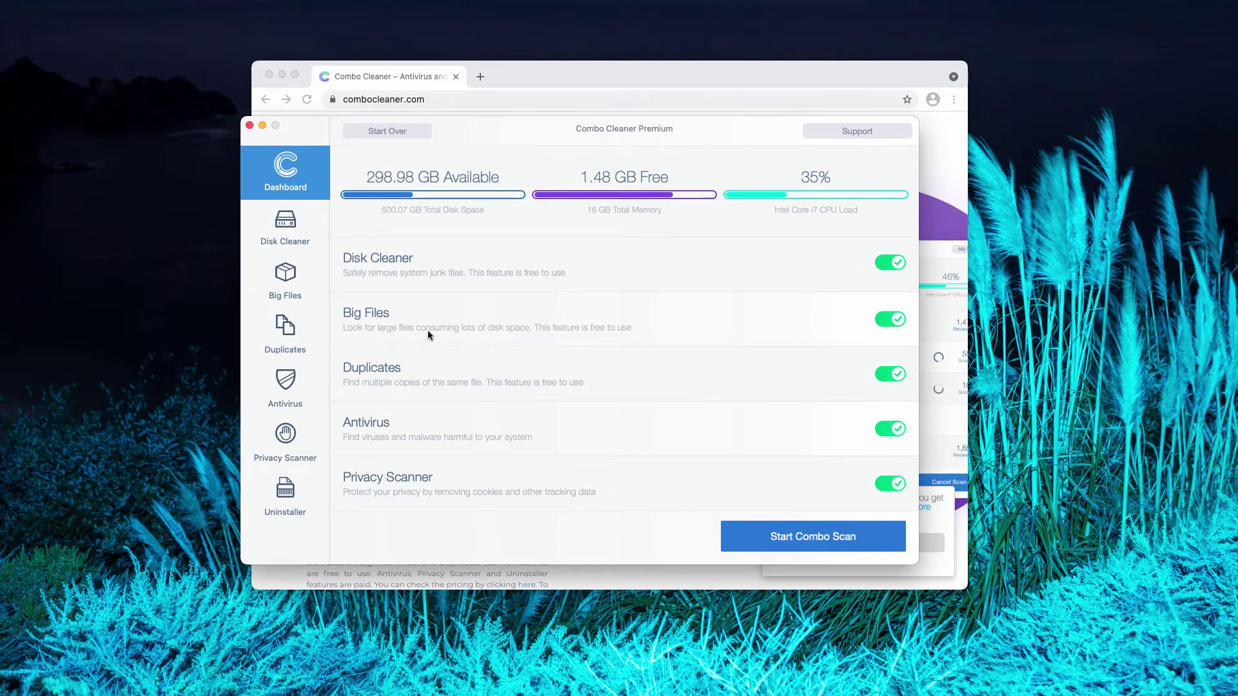
pyautogui.moveTo(646, 136); pyautogui.dragTo(653, 136)
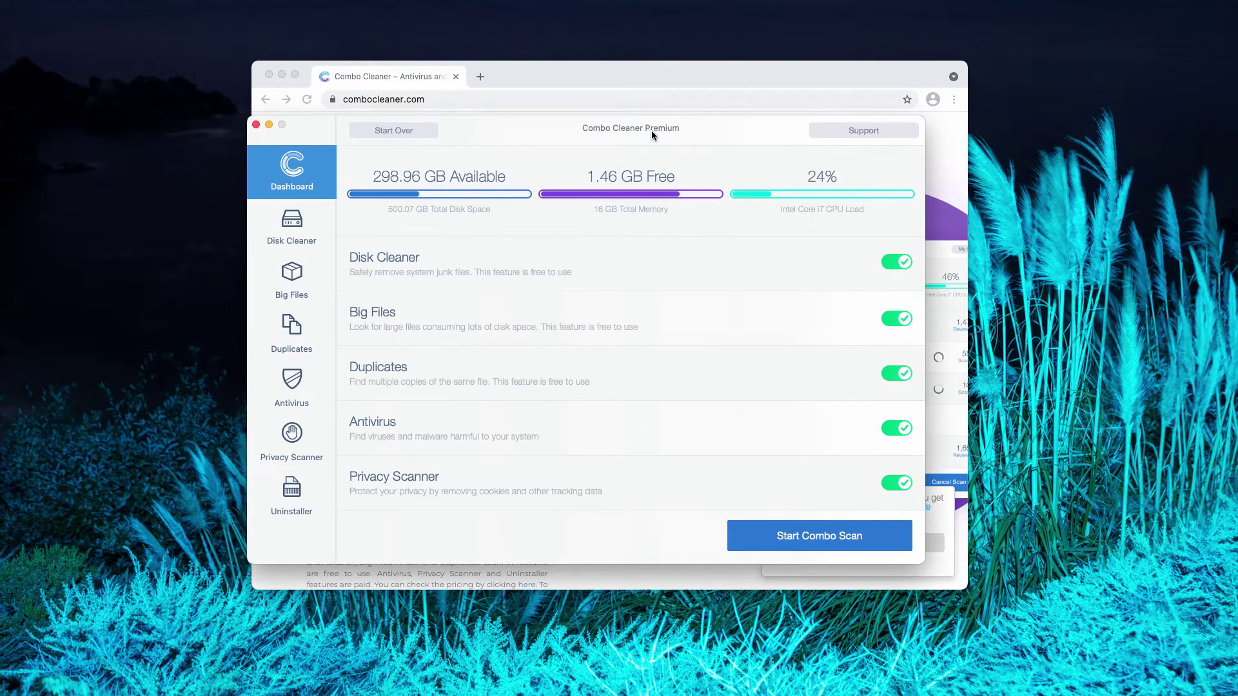
# Start the Combo Scan, close the browser window and let the scan finish with 60 threats
pyautogui.click(792, 533)
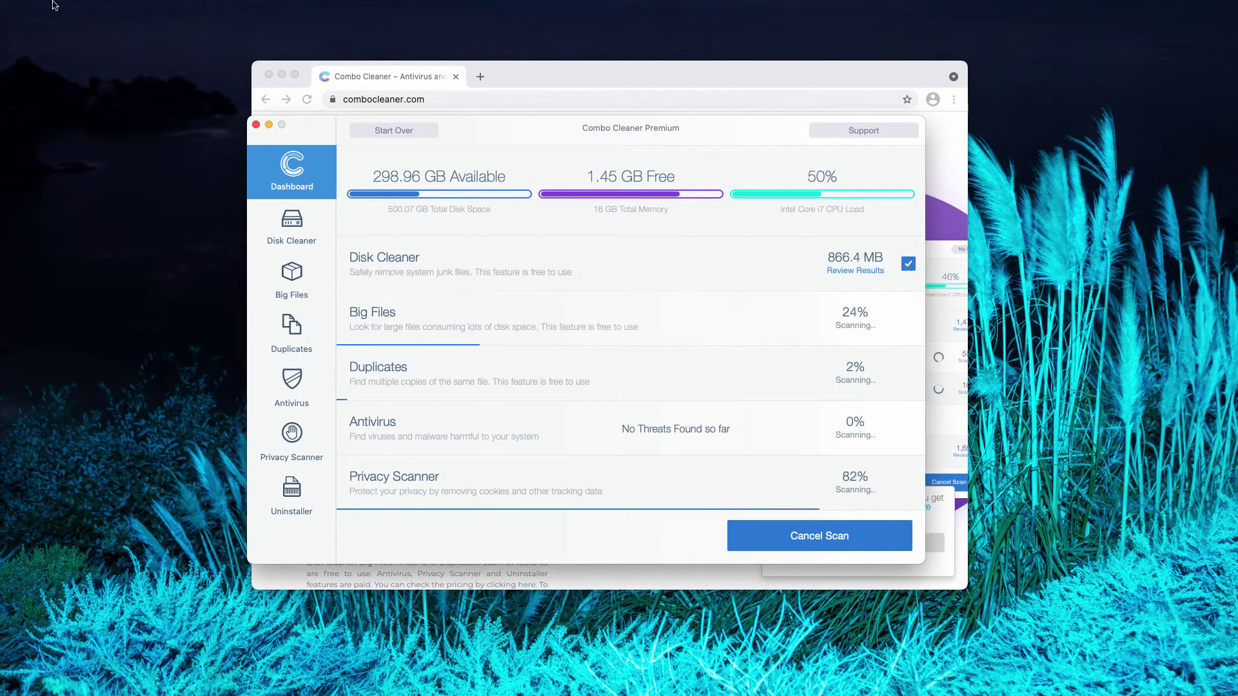
pyautogui.click(457, 76)
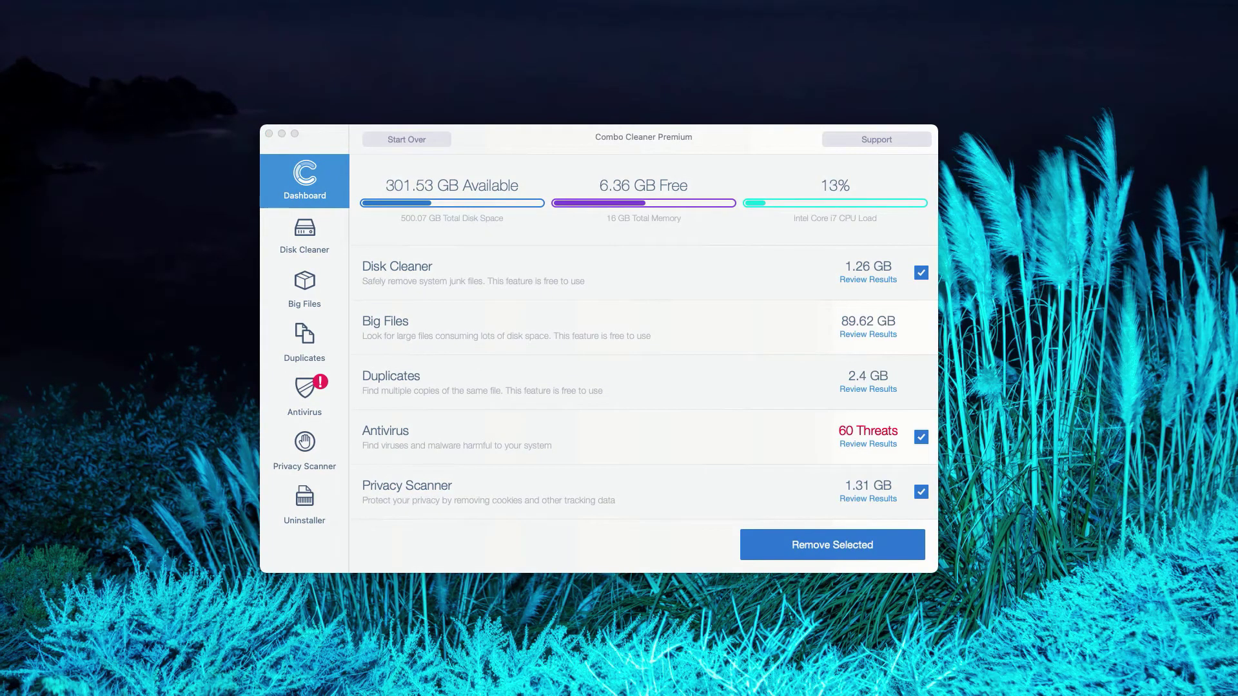
pyautogui.moveTo(604, 140); pyautogui.dragTo(604, 145)
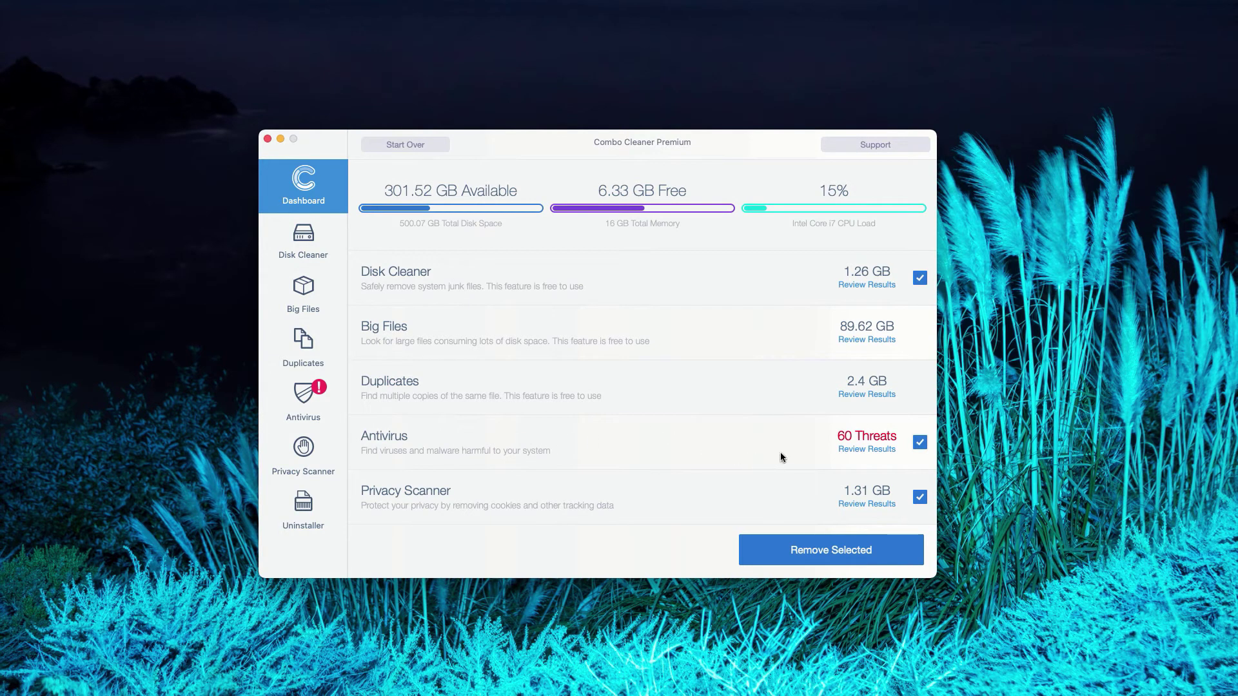
# Review the 60 antivirus threats and reveal Install (10).dmg in Downloads
pyautogui.click(869, 451)
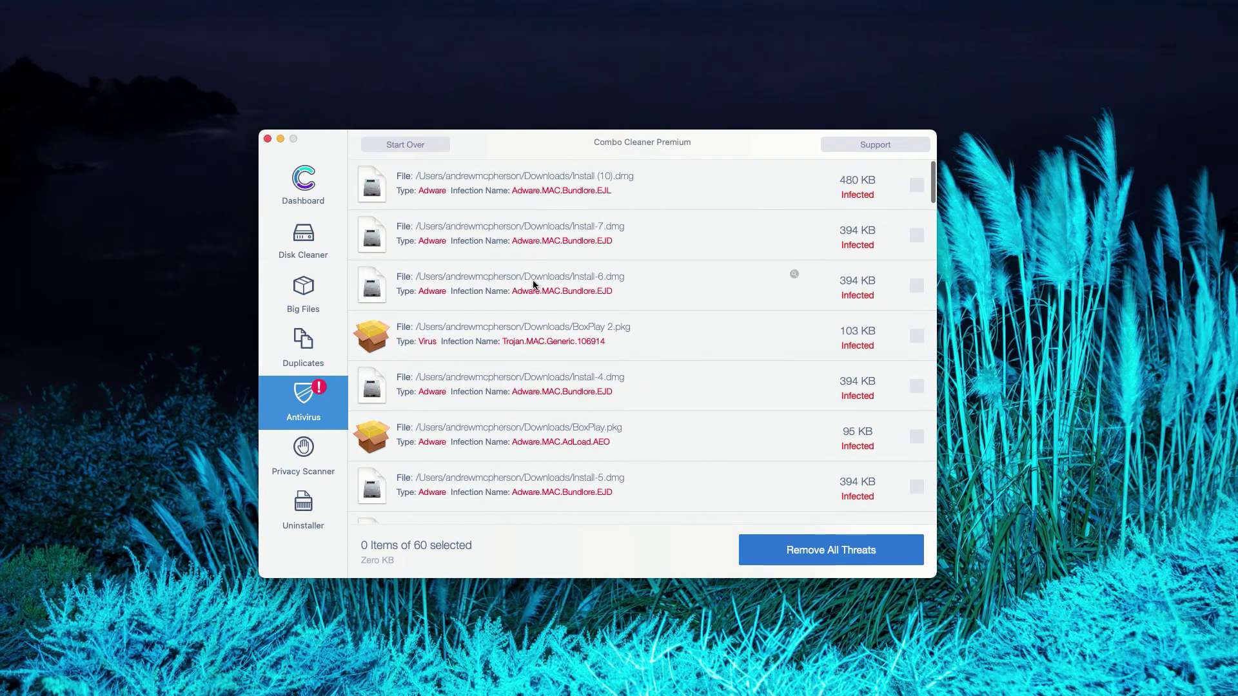
pyautogui.scroll(-5, 533, 279)
pyautogui.scroll(5, 533, 280)
pyautogui.click(794, 174)
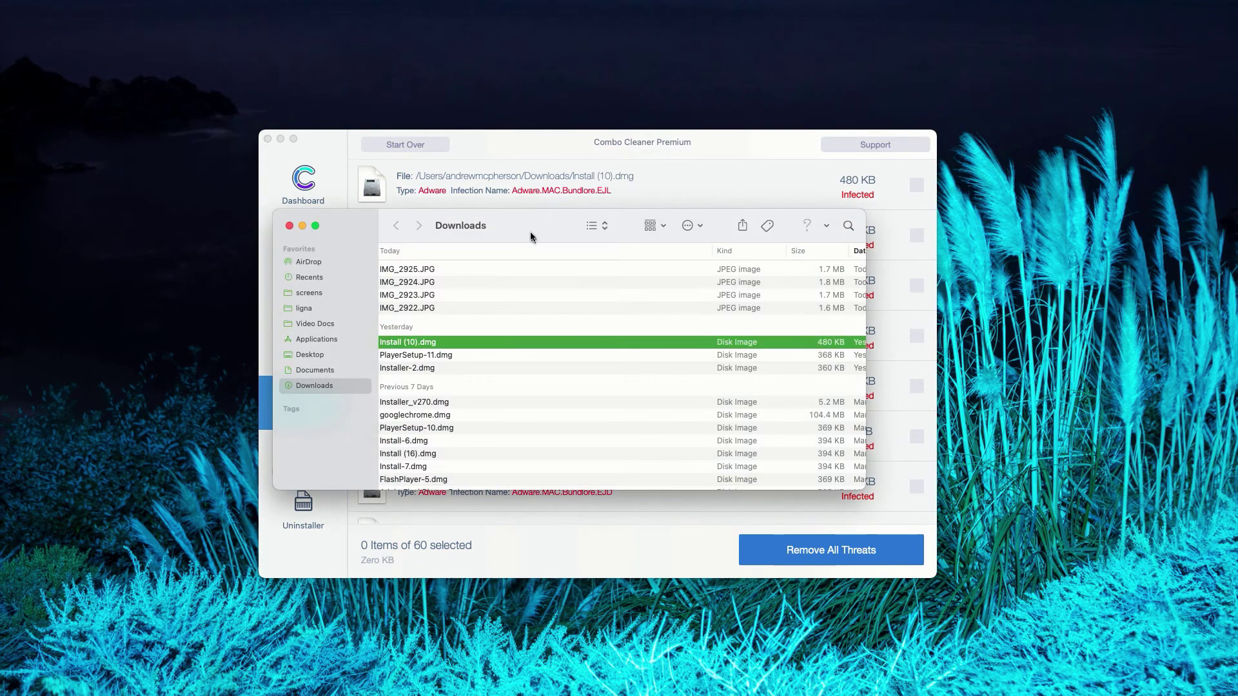
# Move Install (10).dmg to the Trash from the Downloads window
pyautogui.moveTo(531, 233); pyautogui.dragTo(629, 223)
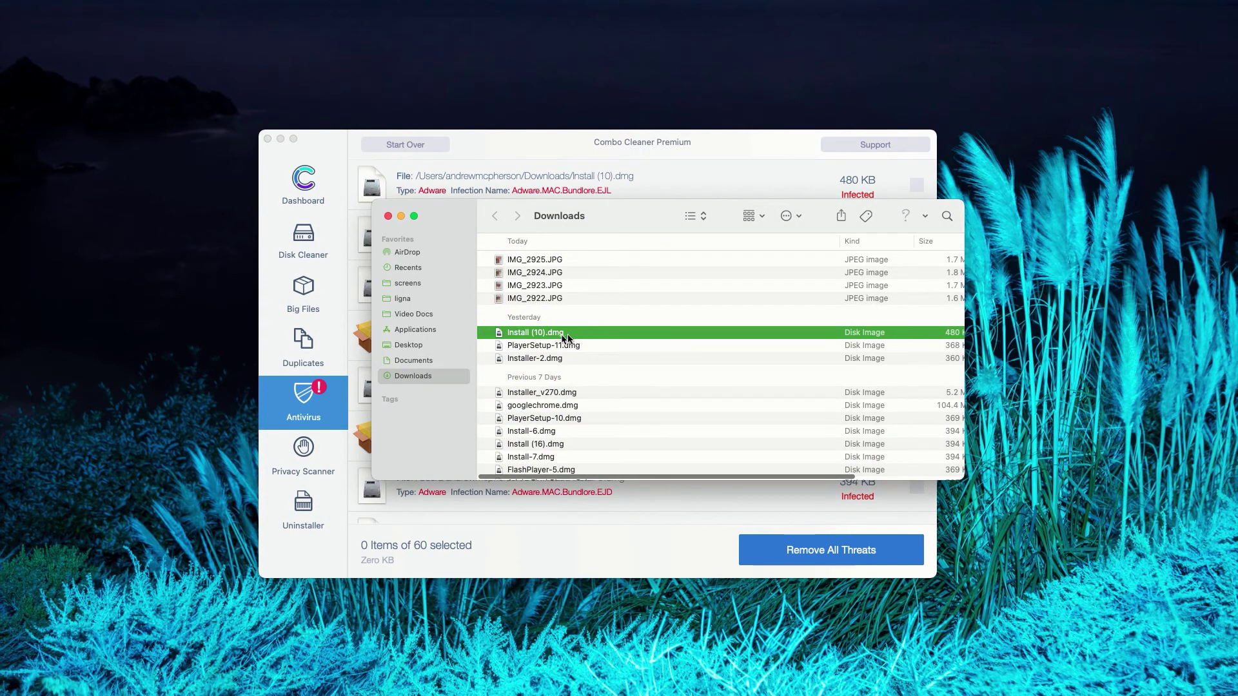
pyautogui.rightClick(586, 334)
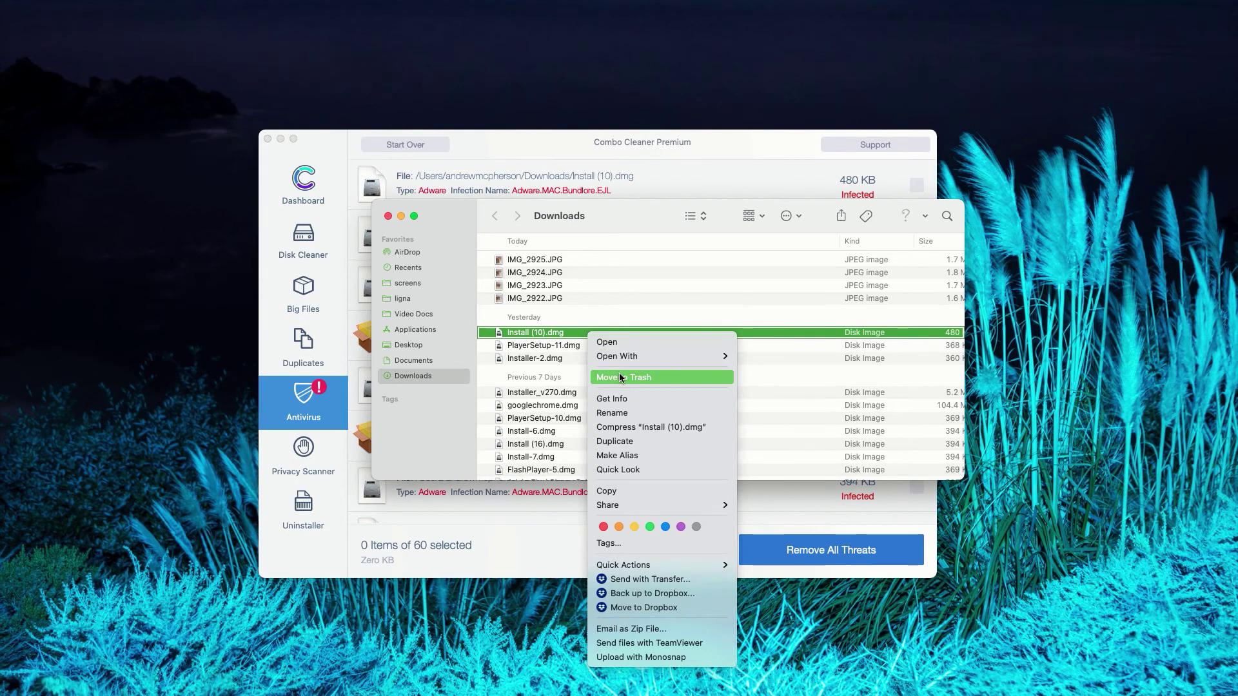
pyautogui.click(621, 377)
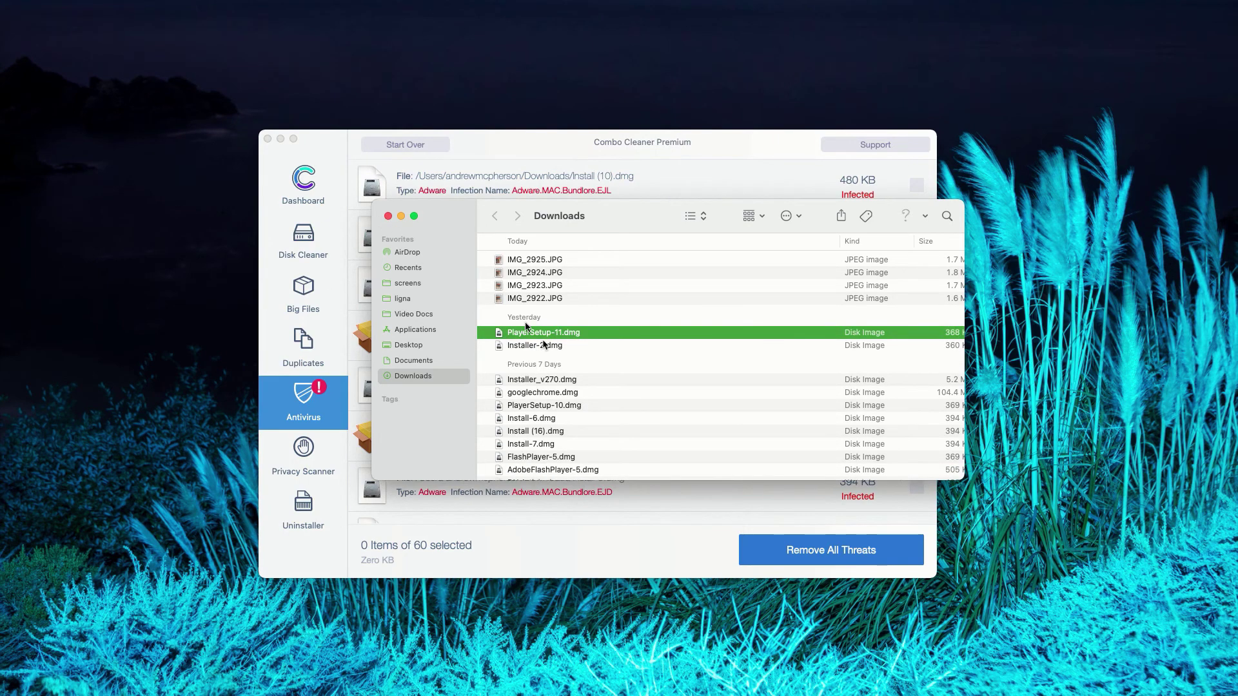
pyautogui.click(387, 216)
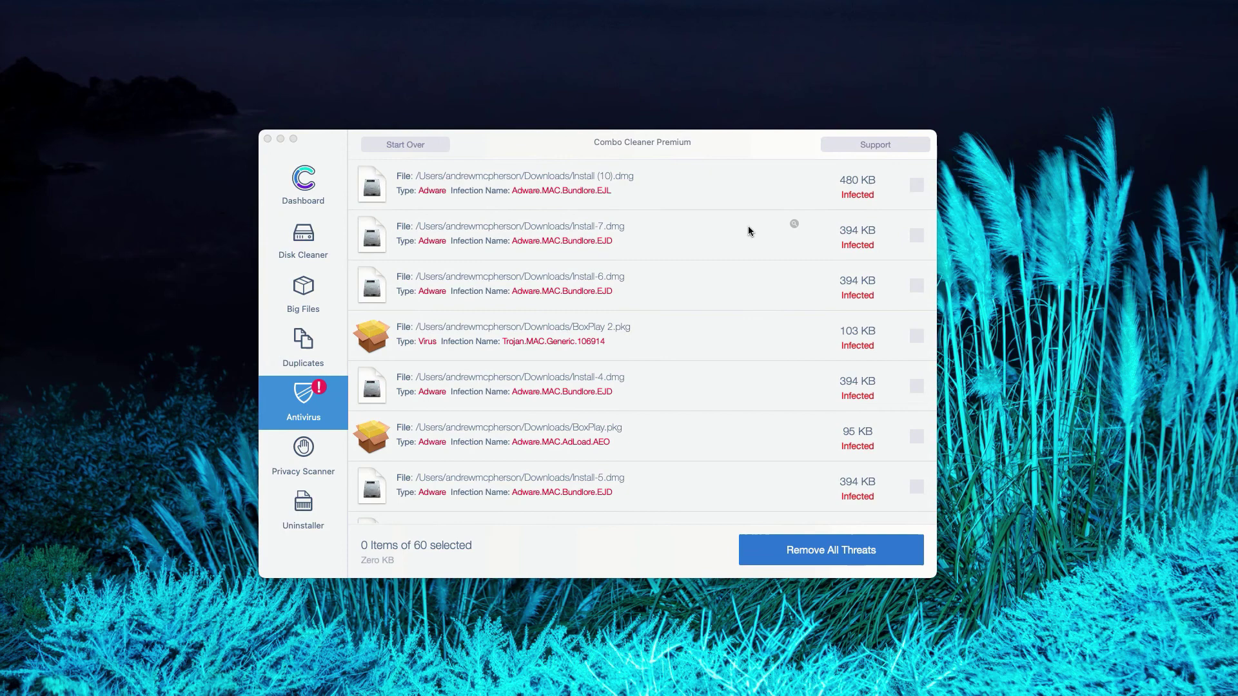
pyautogui.scroll(-1, 724, 294)
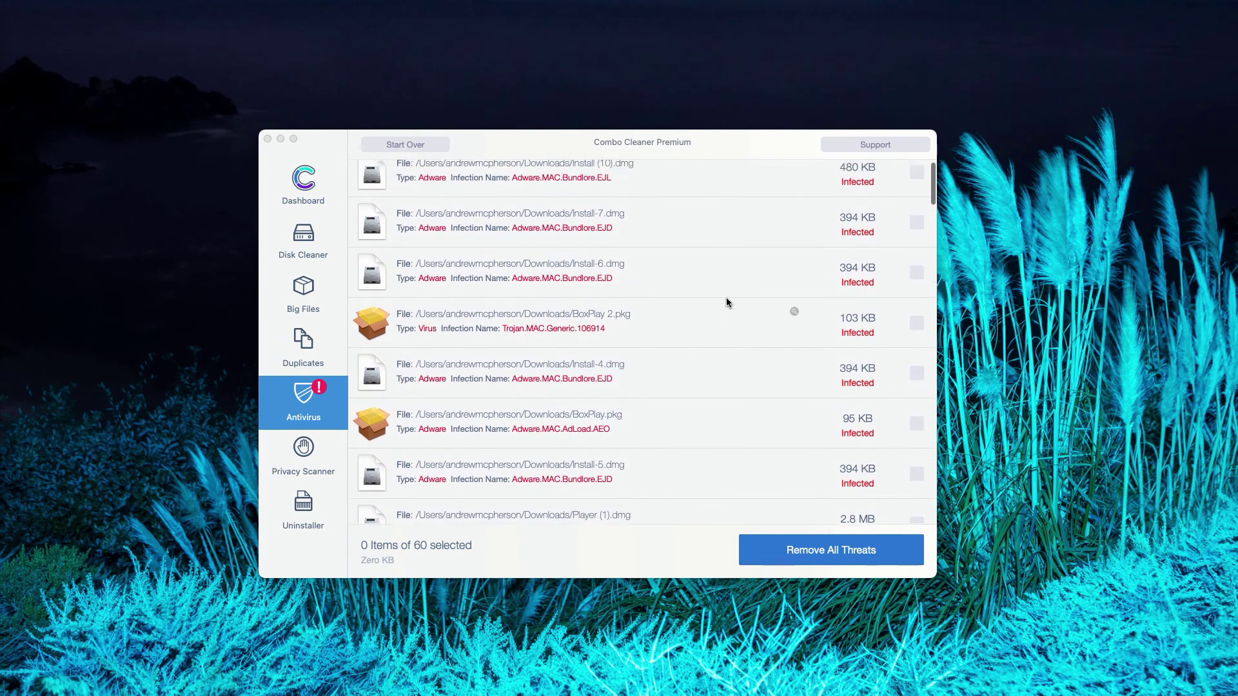
pyautogui.scroll(1, 725, 298)
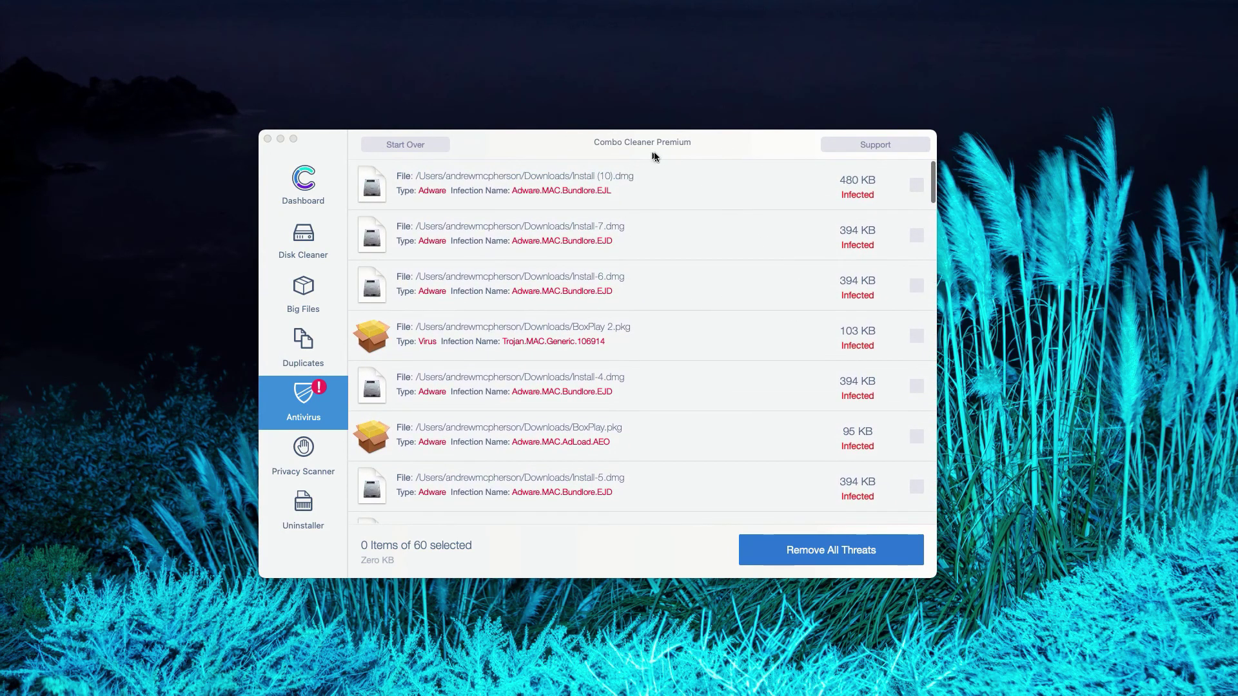